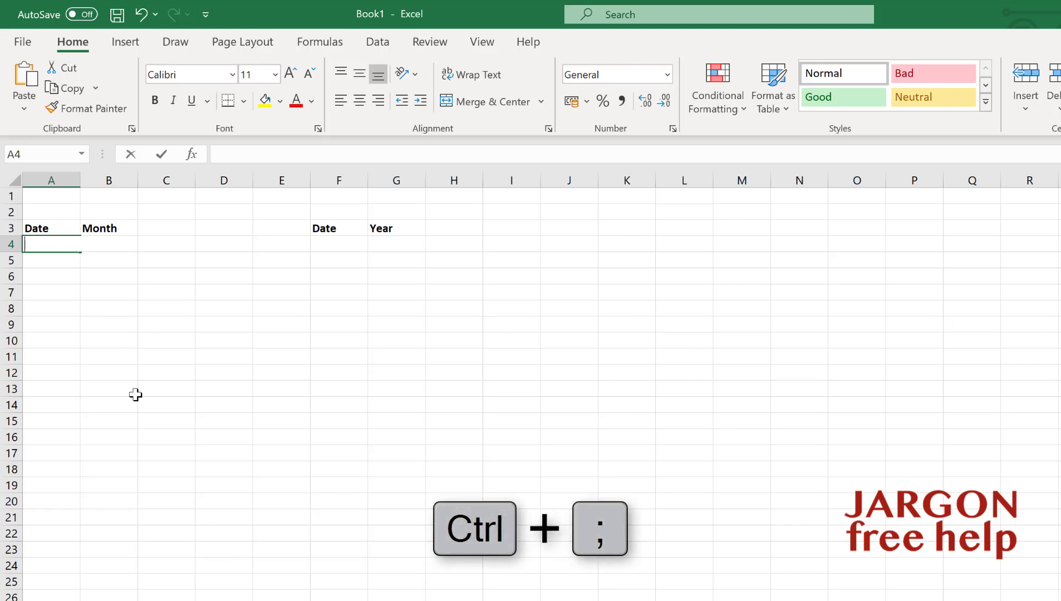
# - Enter today's date as a fixed value in the first cell of both Date columns, A4 and F4
pyautogui.hotkey('ctrl', ';')
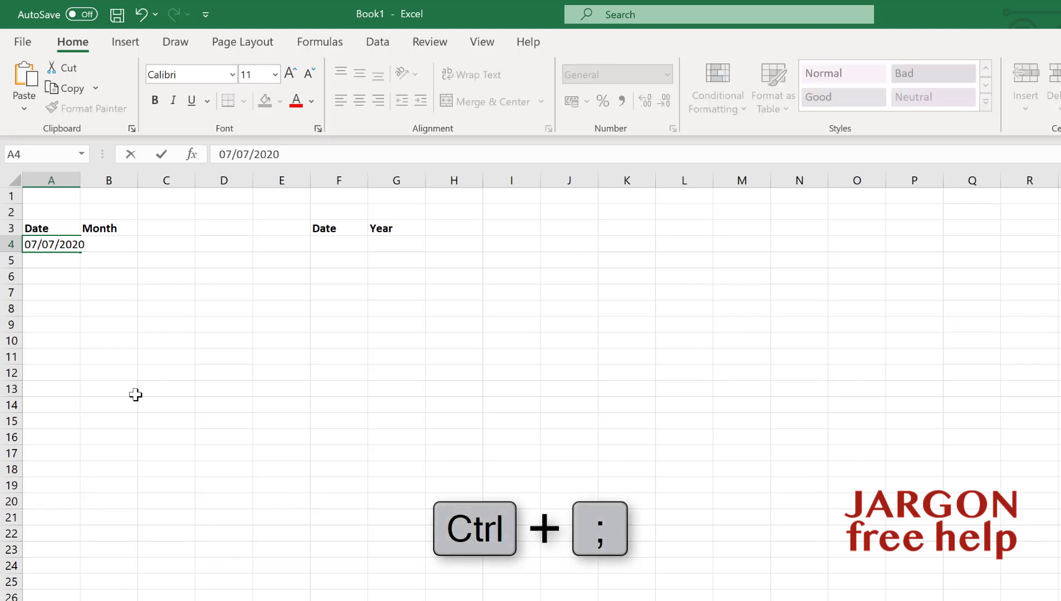
pyautogui.press('Return')
pyautogui.click(360, 245)
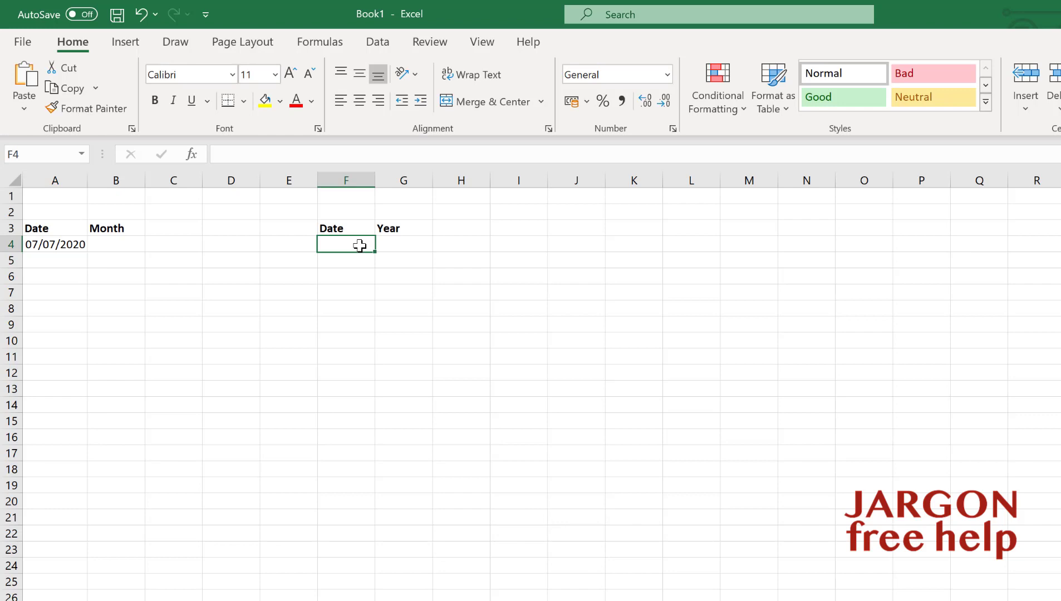
pyautogui.hotkey('ctrl', ';')
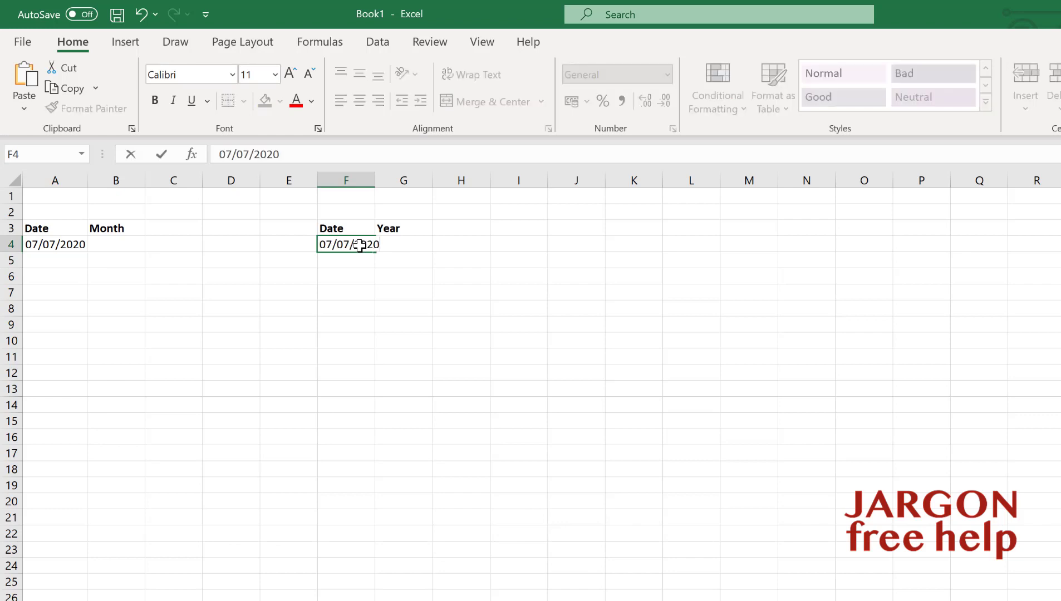
pyautogui.click(222, 260)
# - Try to fill the date in A4 down to A21 as a daily series
pyautogui.click(72, 245)
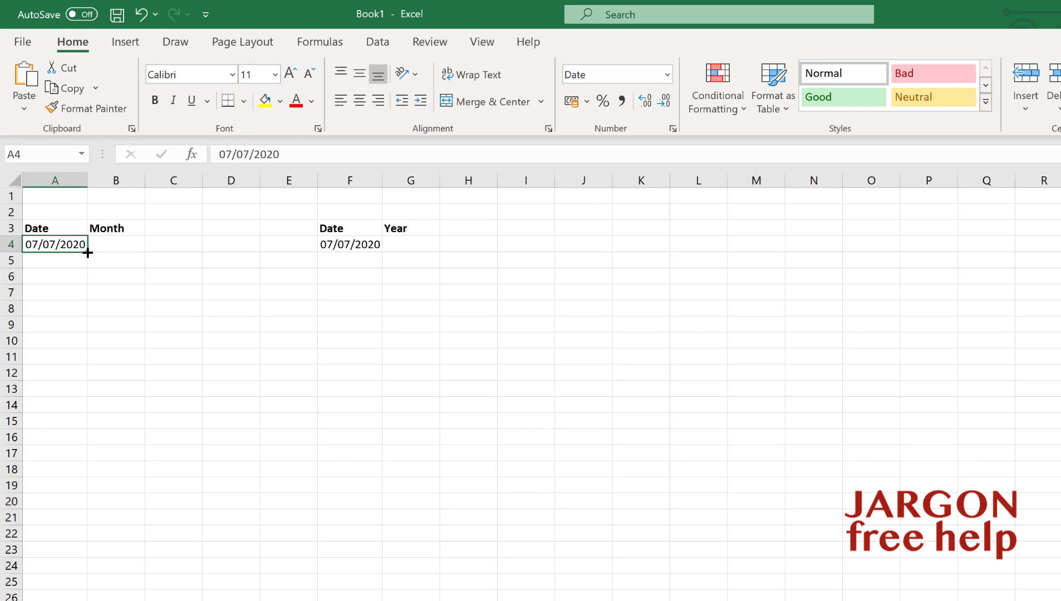
pyautogui.moveTo(87, 253); pyautogui.dragTo(84, 523)
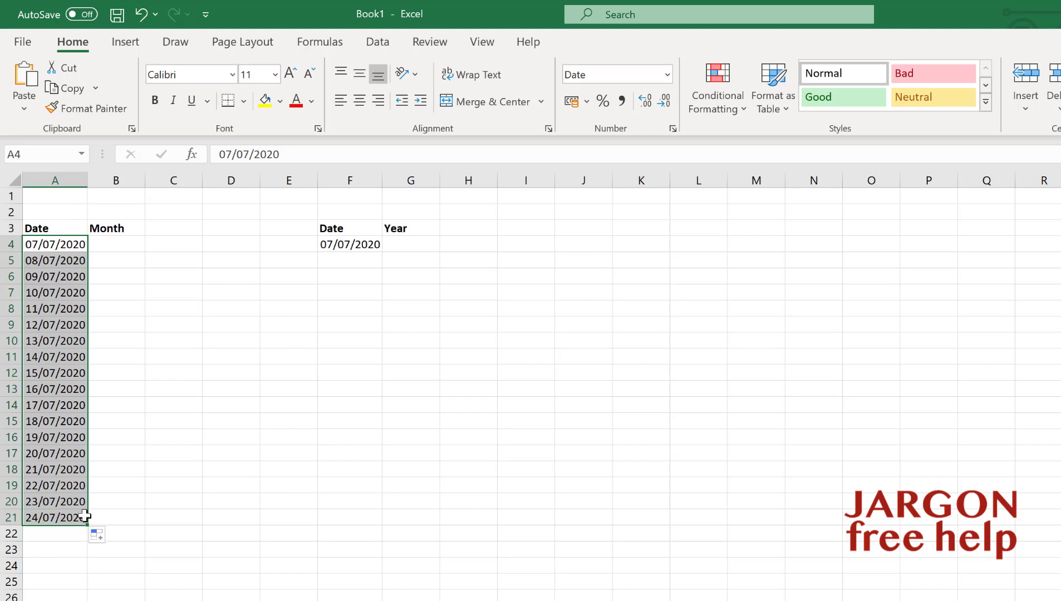
pyautogui.moveTo(86, 525); pyautogui.dragTo(86, 247)
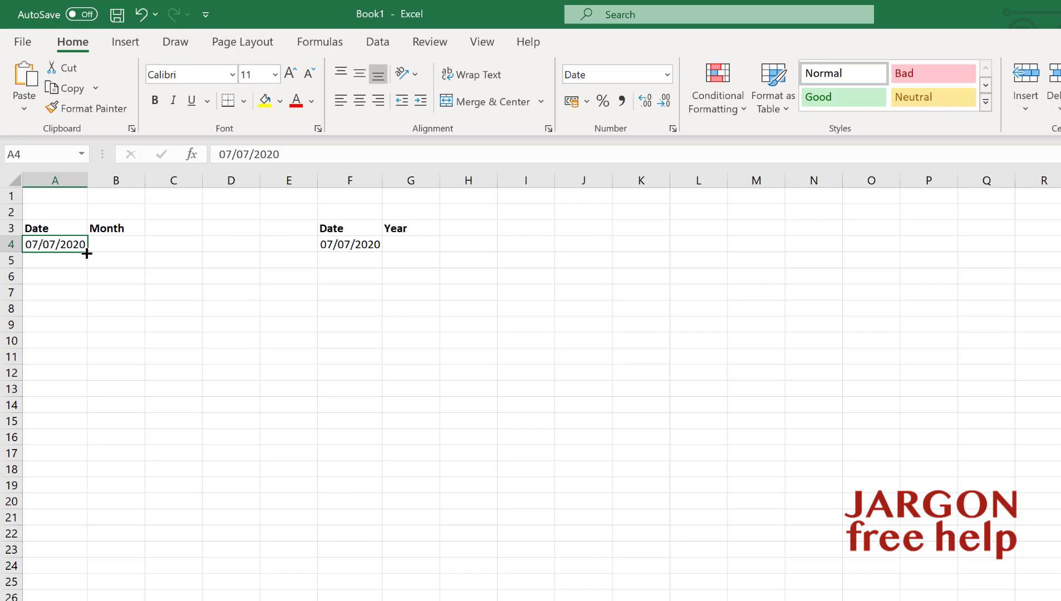
# - Fill the date in A4 down to A21 by months, and the date in F4 down to F21 by years
pyautogui.moveTo(87, 253); pyautogui.dragTo(91, 525)
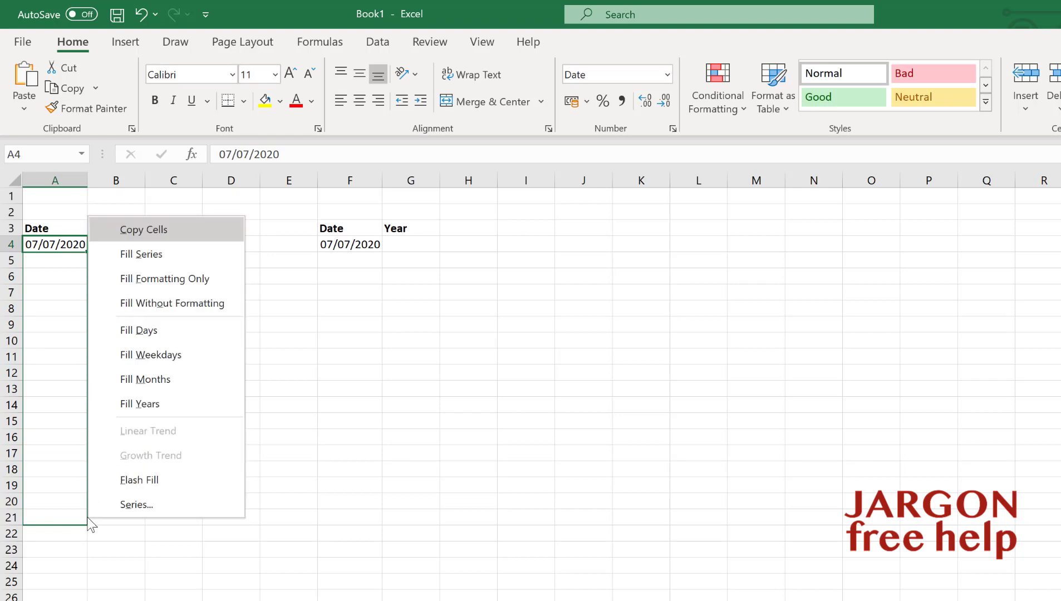
pyautogui.click(172, 380)
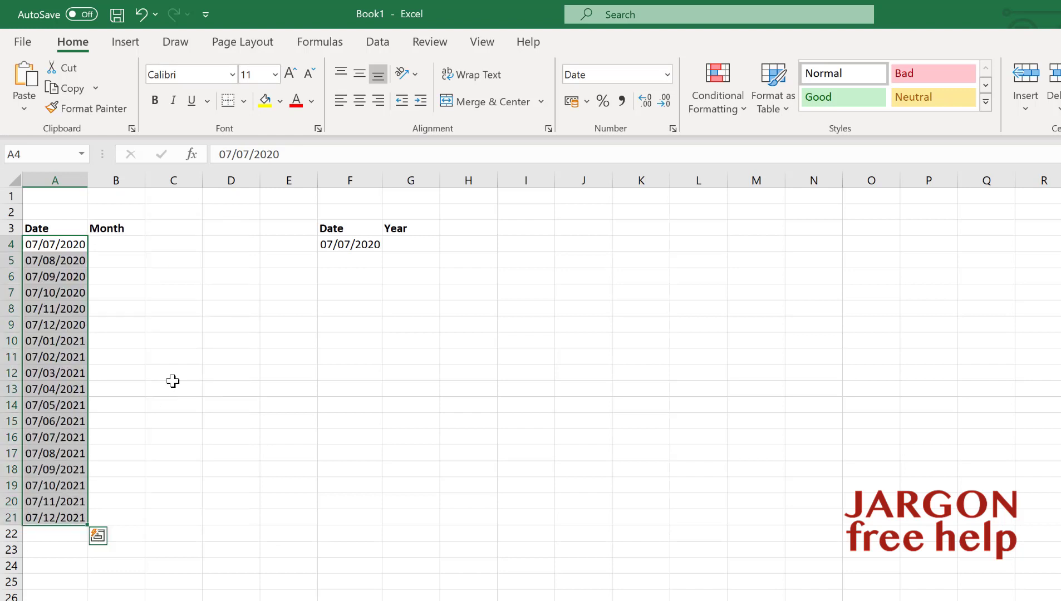
pyautogui.click(326, 248)
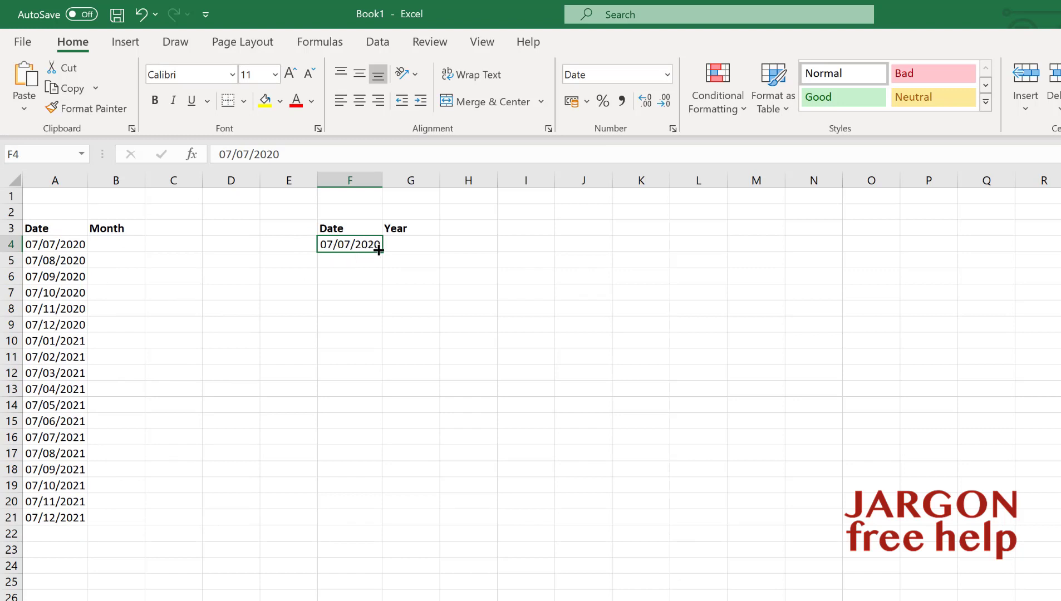
pyautogui.moveTo(383, 253); pyautogui.dragTo(375, 521)
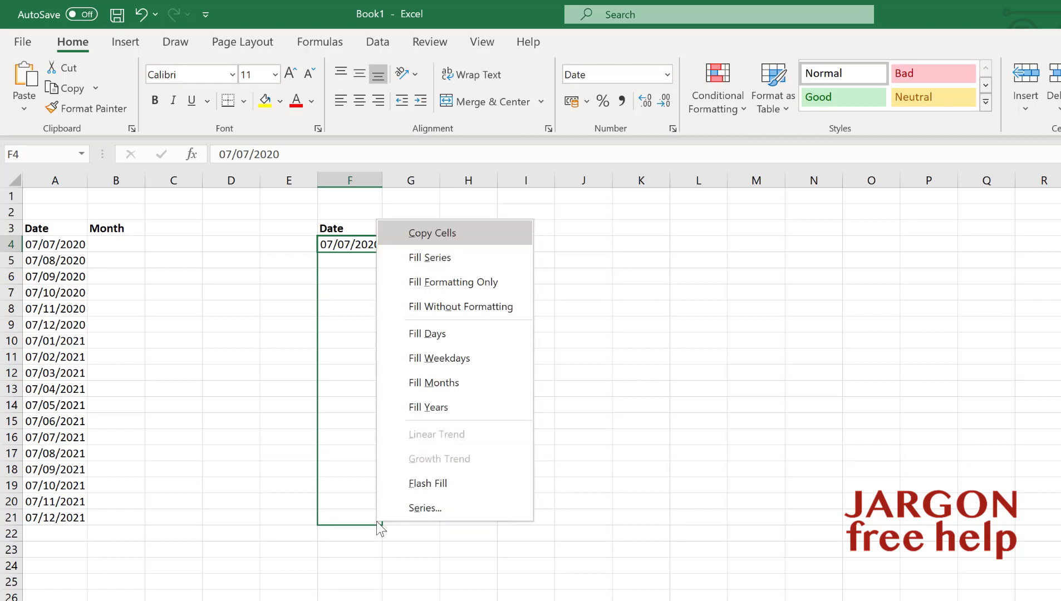
pyautogui.click(440, 406)
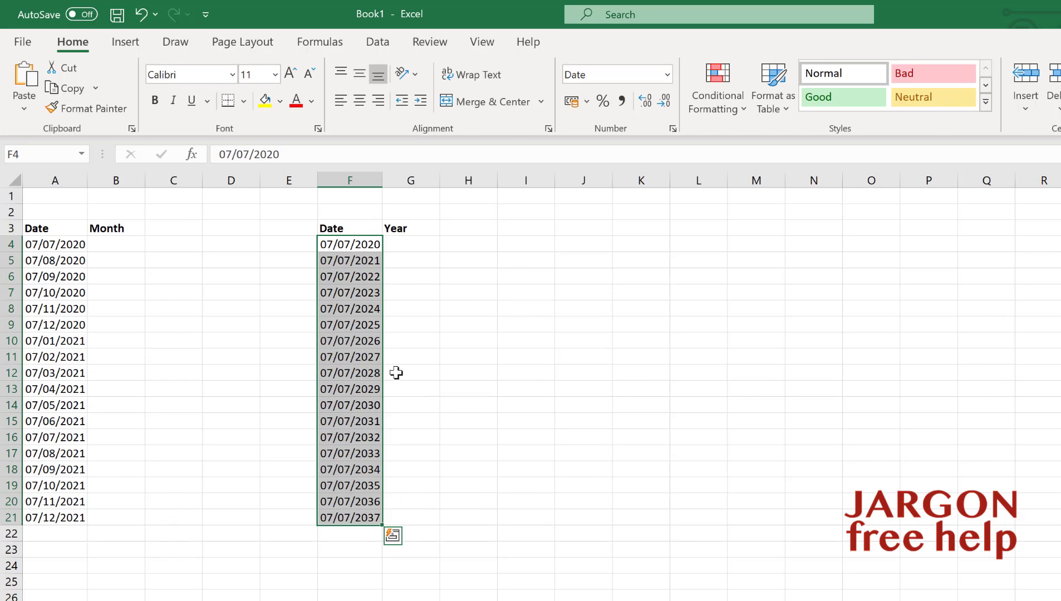
# - Insert the MONTH function in B4 with A4 as its serial number, and fill it down to B21
pyautogui.click(123, 247)
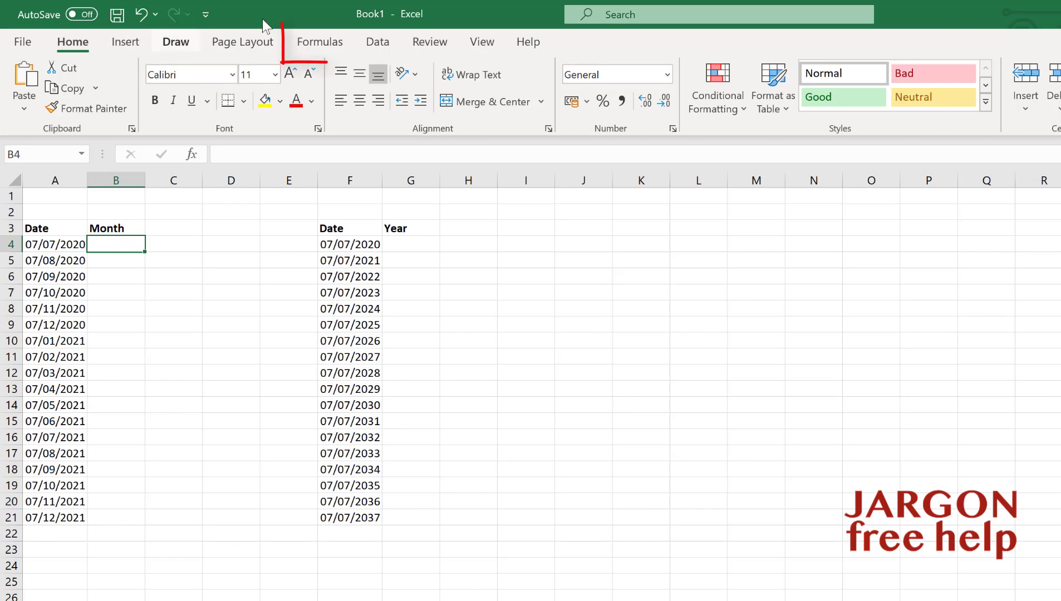
pyautogui.click(312, 42)
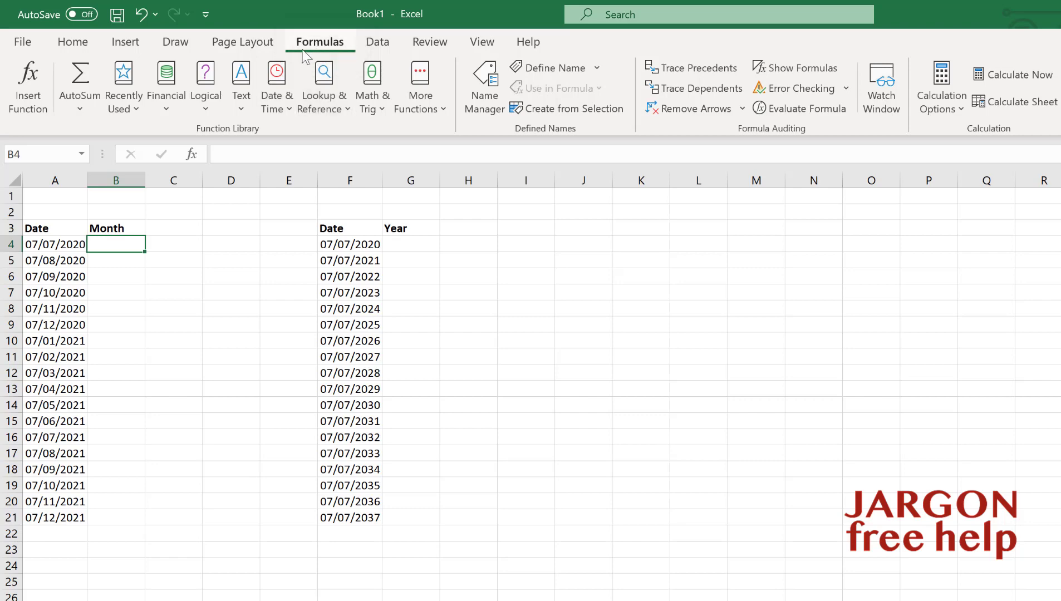
pyautogui.click(283, 99)
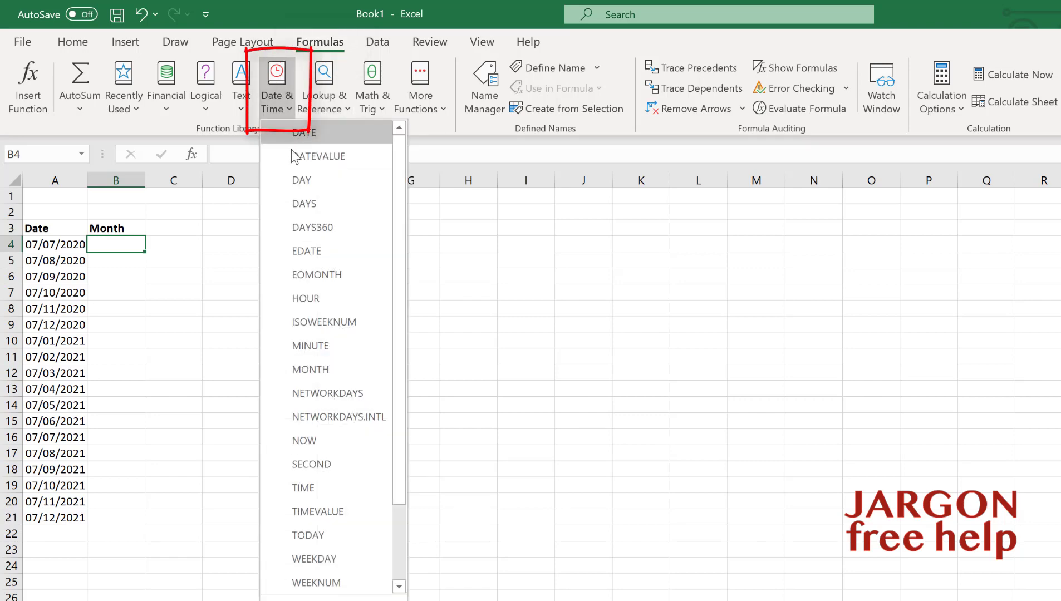
pyautogui.click(332, 369)
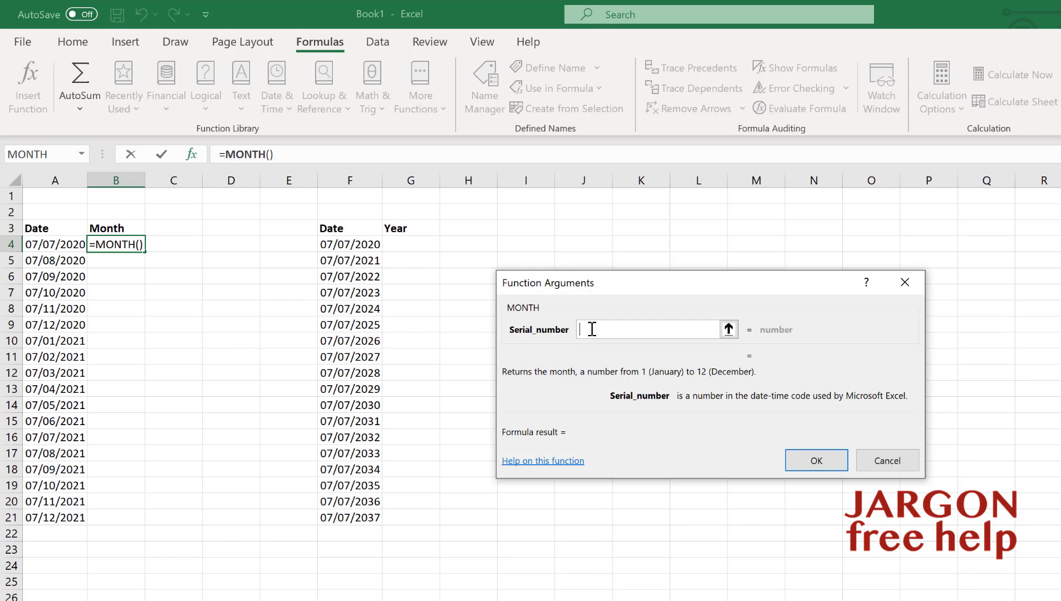
pyautogui.click(46, 245)
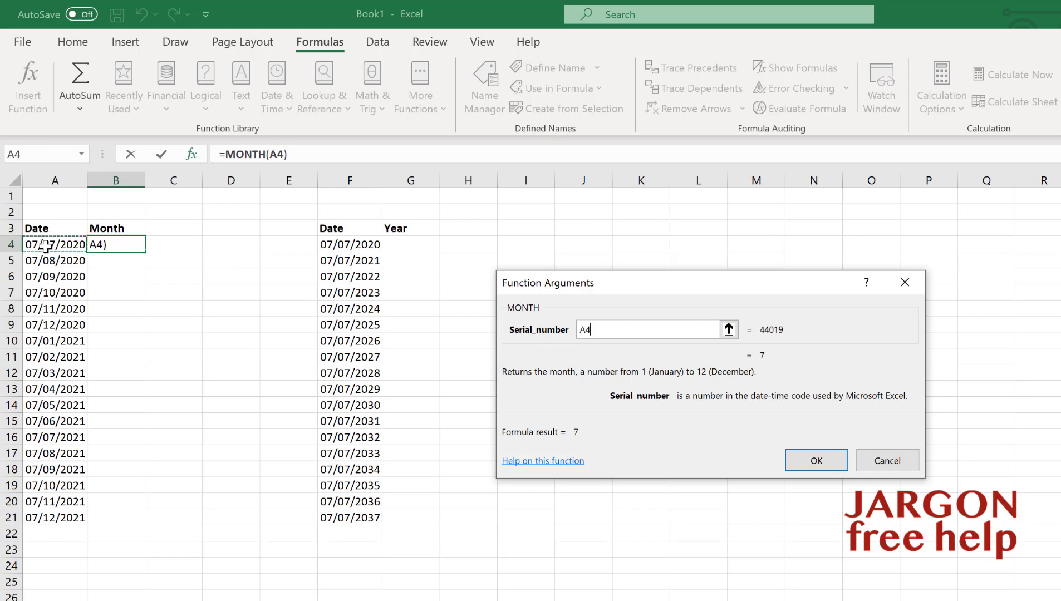
pyautogui.click(833, 463)
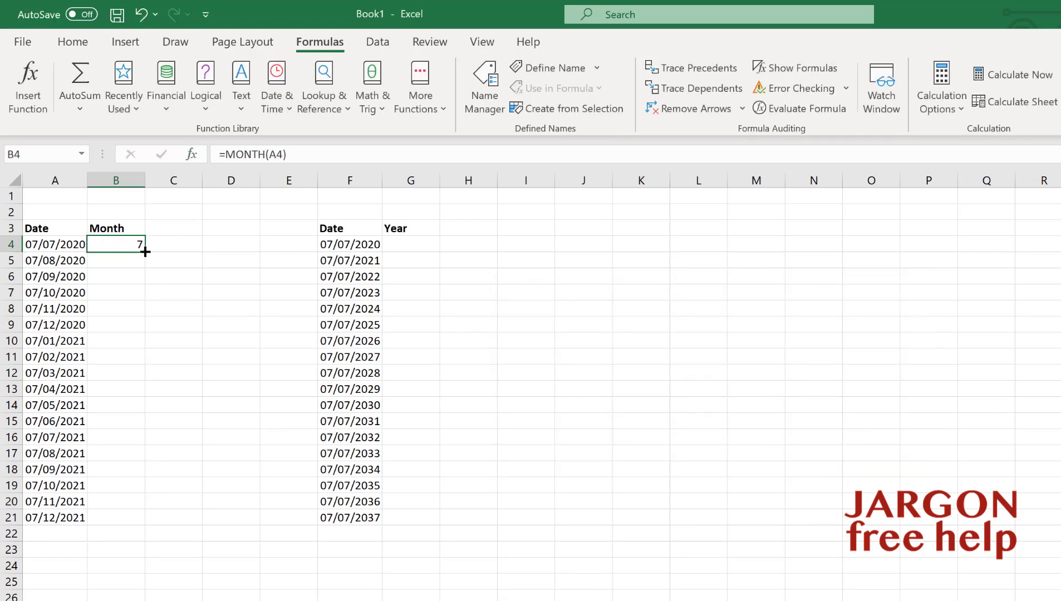
pyautogui.moveTo(144, 253); pyautogui.dragTo(152, 533)
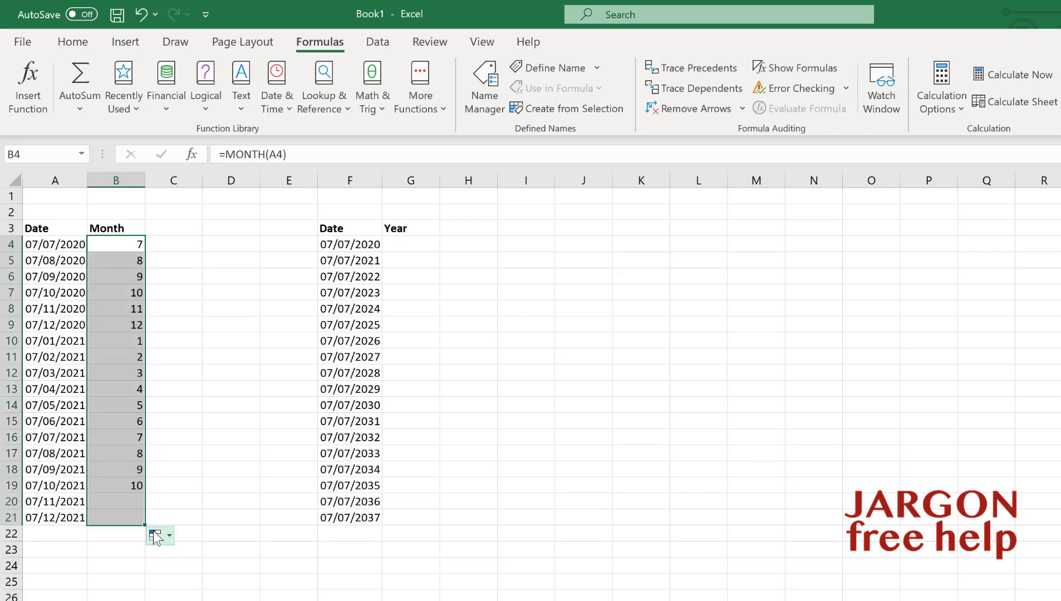
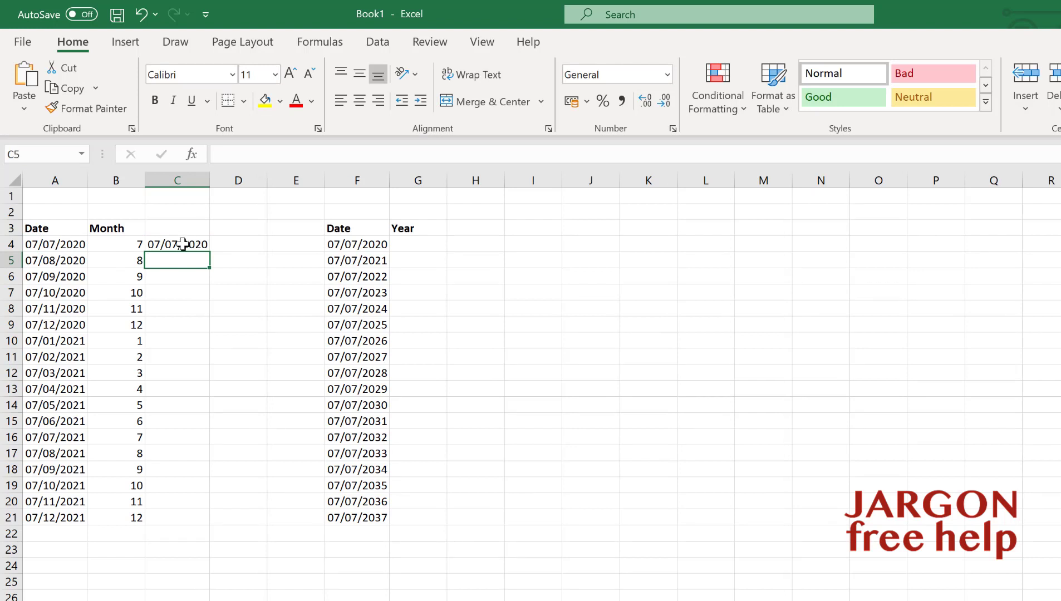
# - Apply the custom number format mmmm to C4 and fill the cell down to C21
pyautogui.click(184, 244)
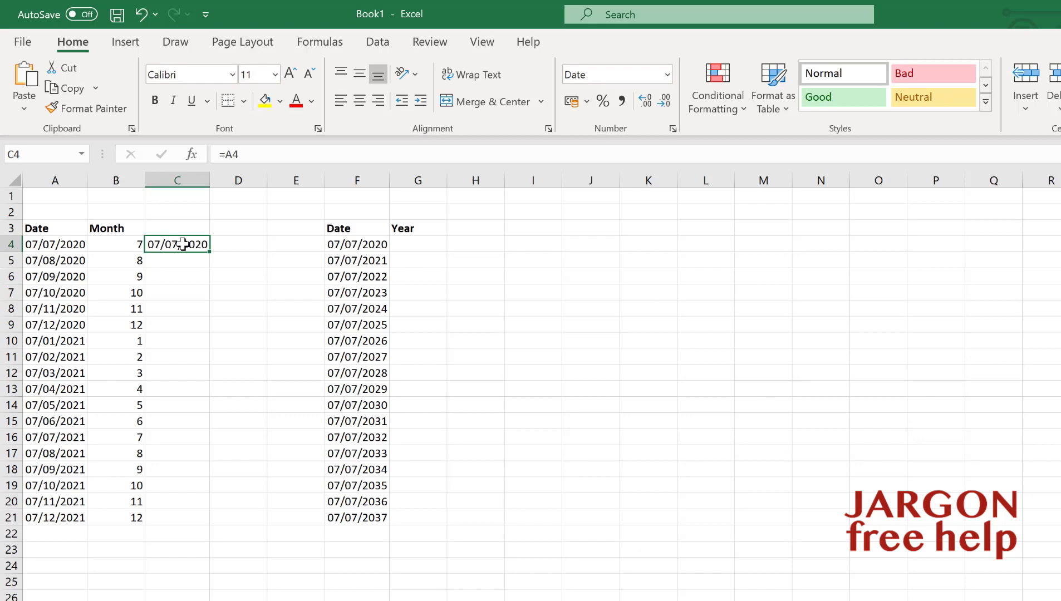
pyautogui.click(667, 75)
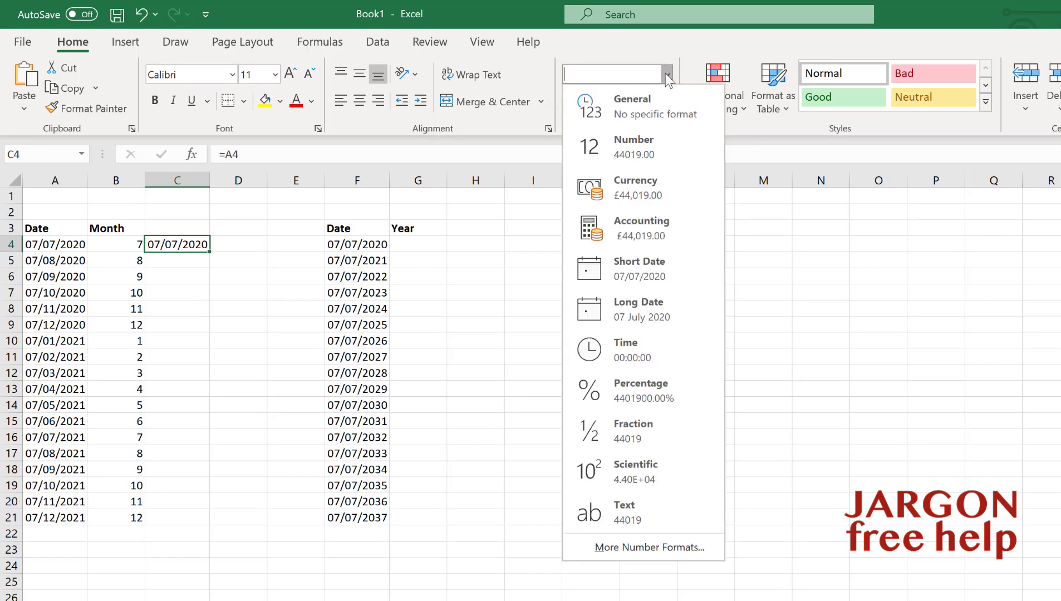
pyautogui.click(640, 548)
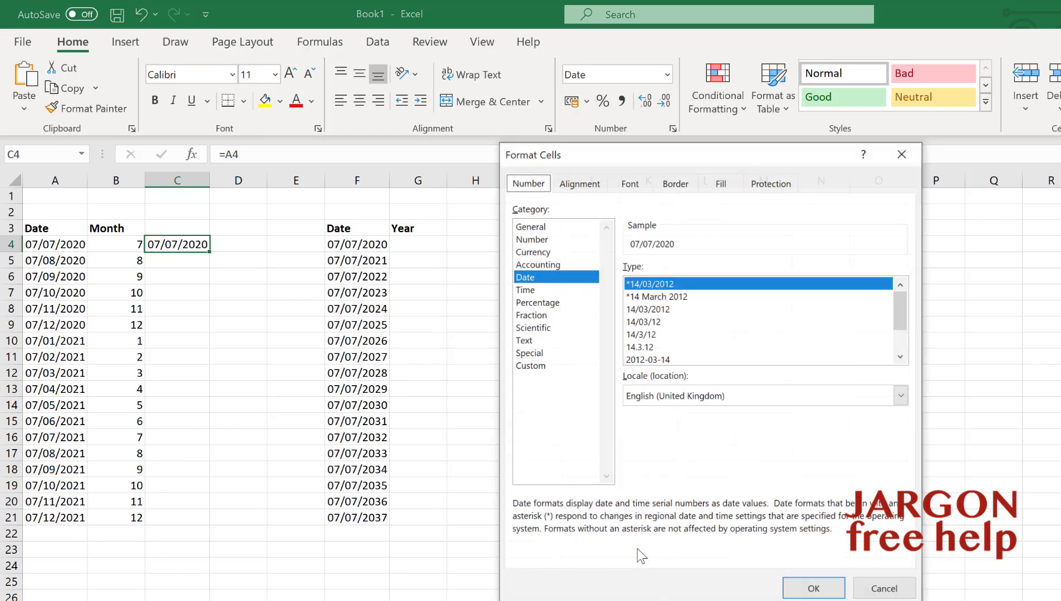
pyautogui.click(546, 367)
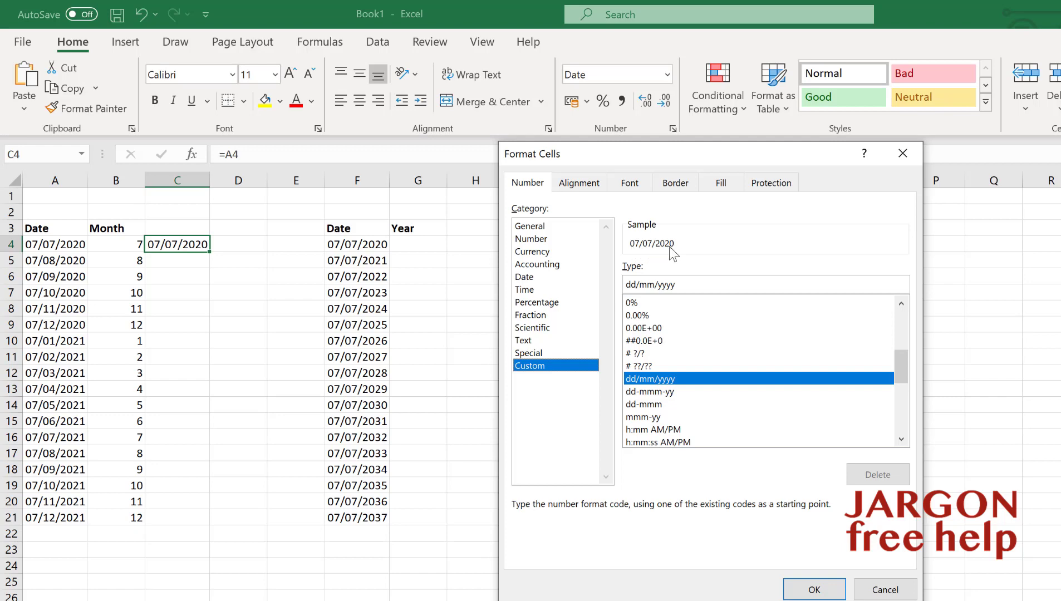
pyautogui.moveTo(673, 284); pyautogui.dragTo(612, 284)
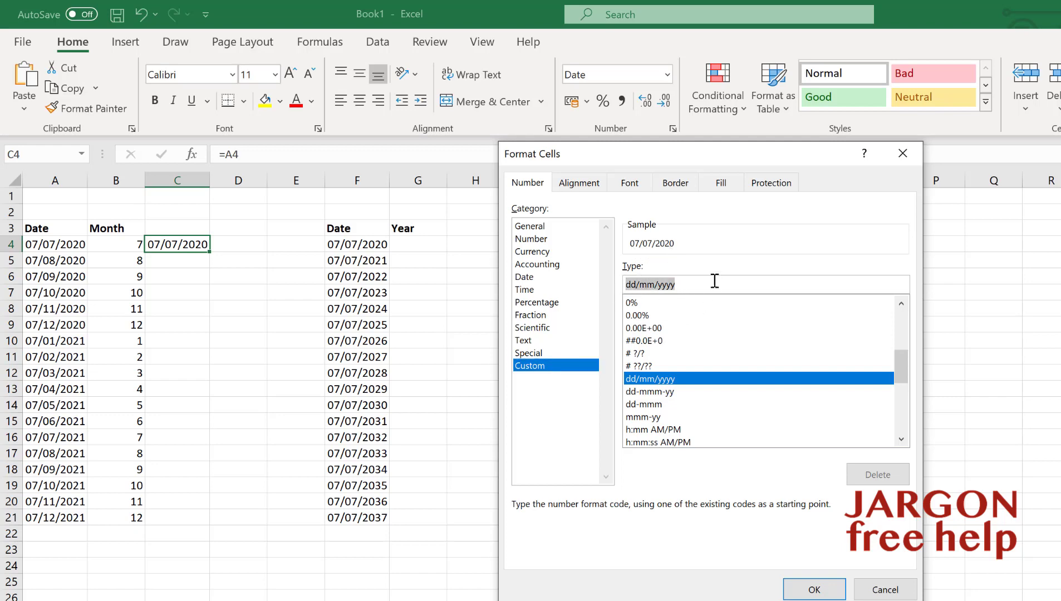
pyautogui.write('m')
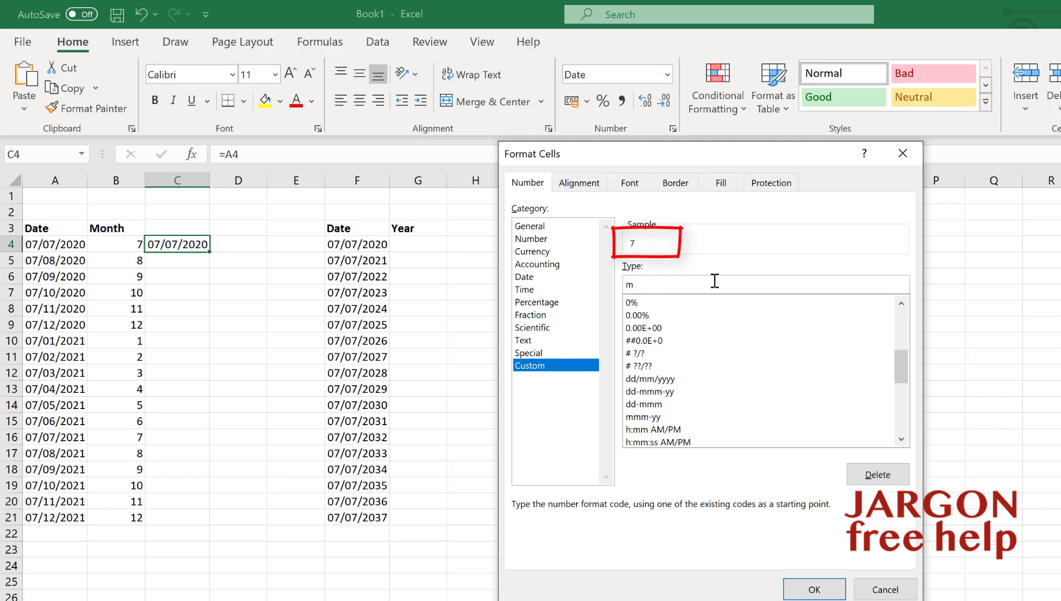
pyautogui.write('m')
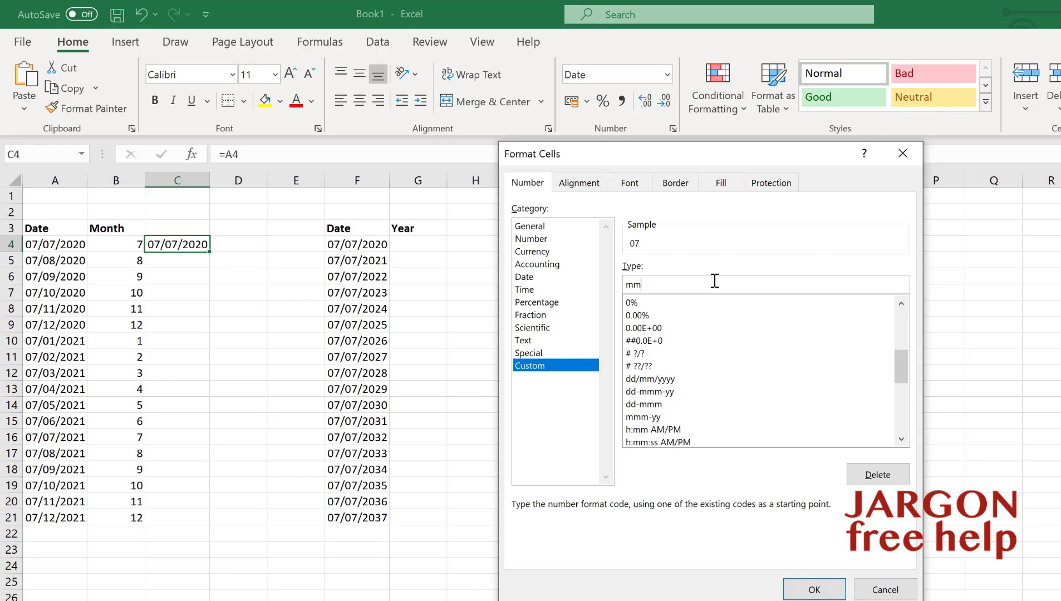
pyautogui.write('m')
pyautogui.write('m')
pyautogui.click(836, 594)
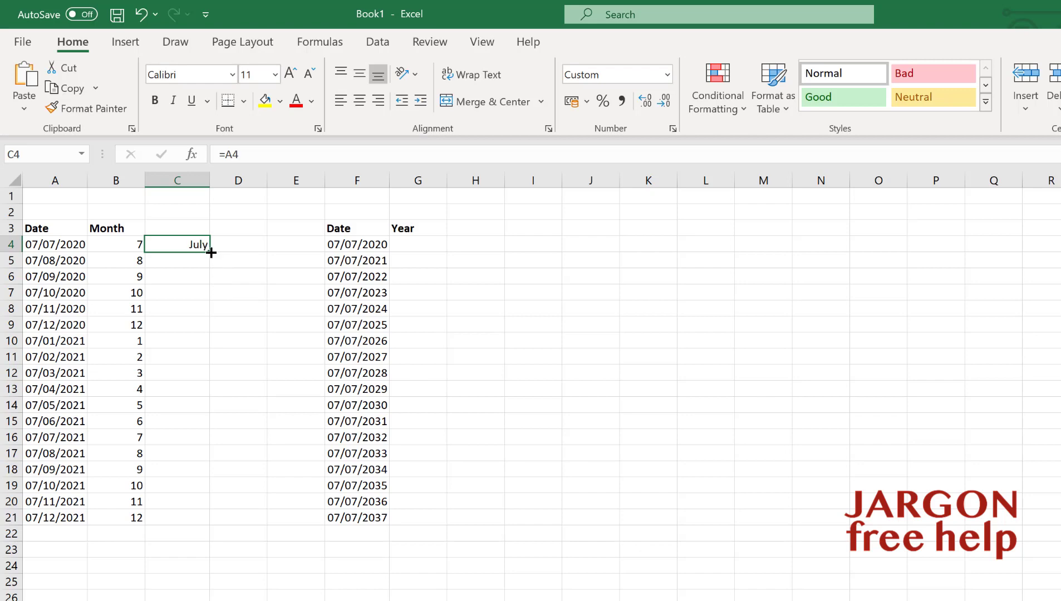
pyautogui.moveTo(211, 253); pyautogui.dragTo(214, 525)
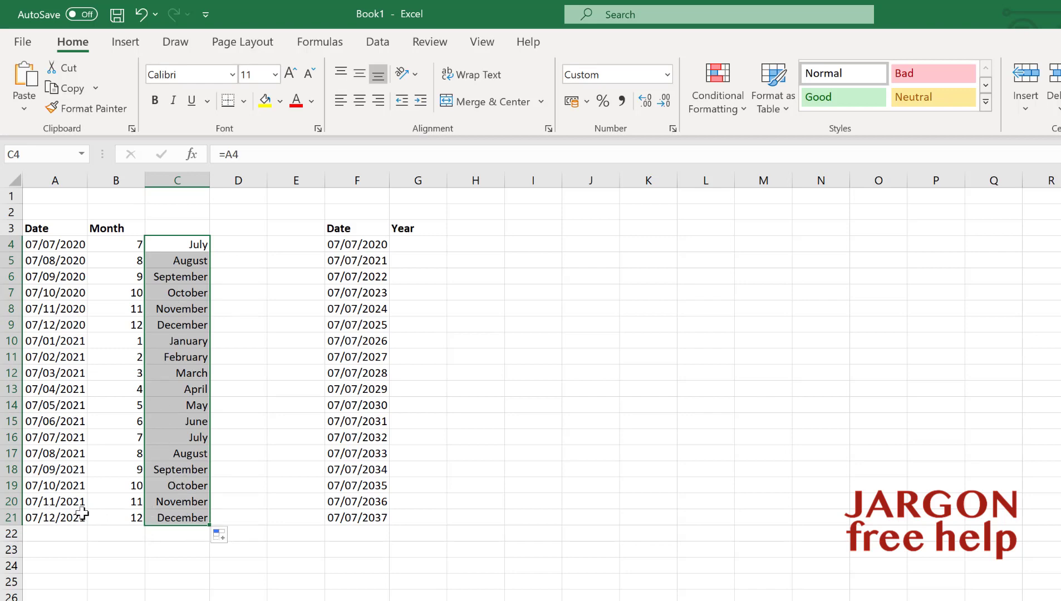
pyautogui.click(168, 504)
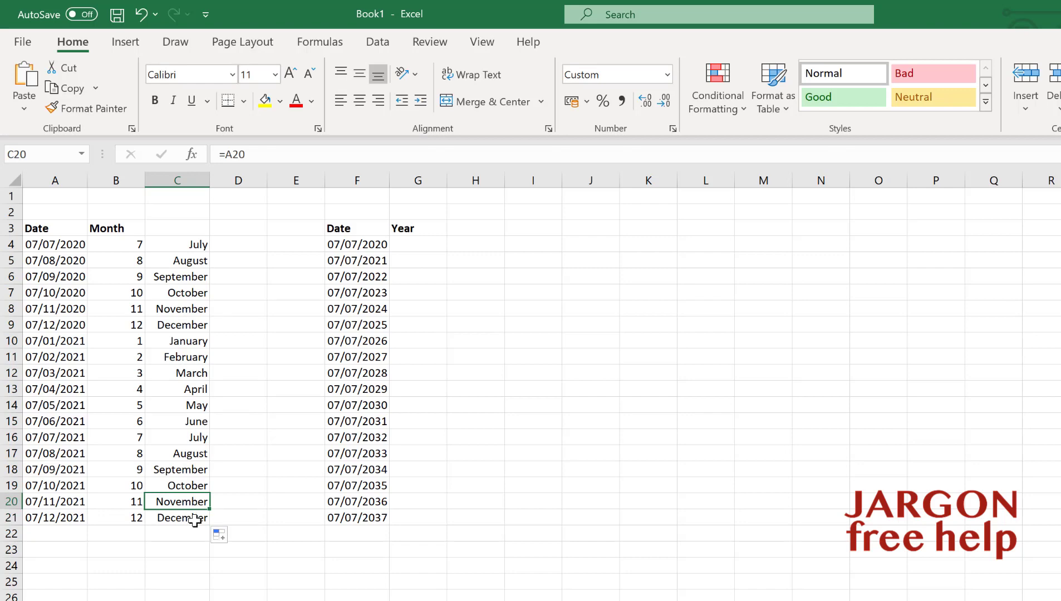
# - Insert the YEAR function in G4 with F4 as its serial number, and fill it down to G21
pyautogui.click(411, 243)
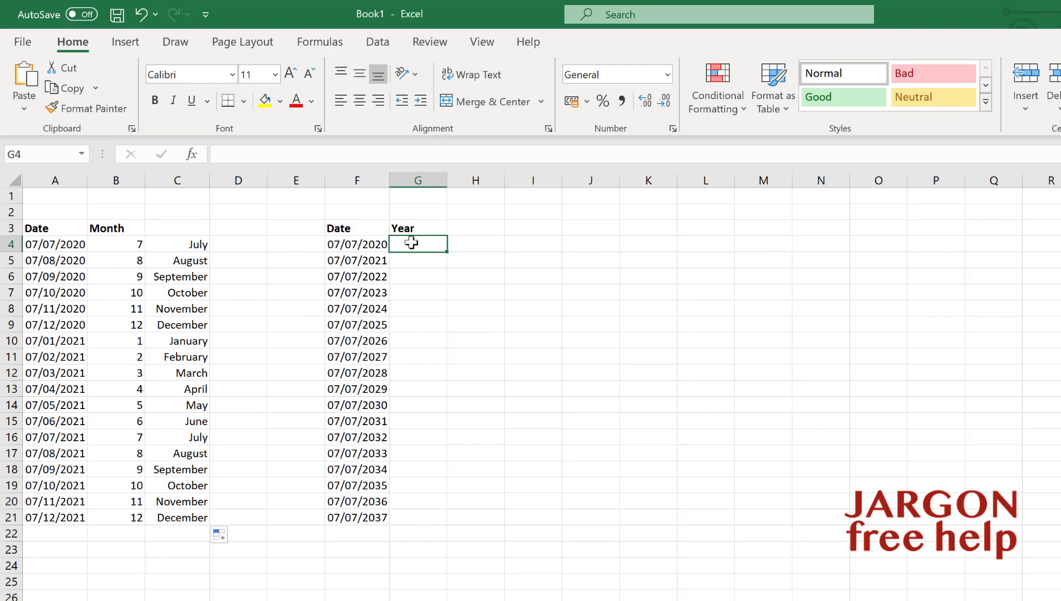
pyautogui.click(320, 44)
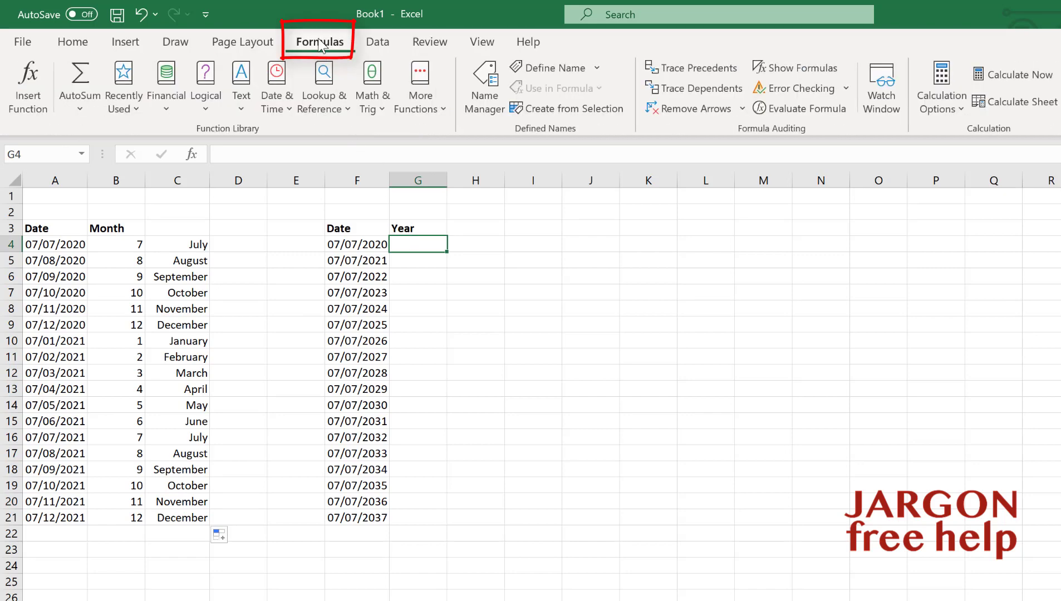
pyautogui.click(277, 103)
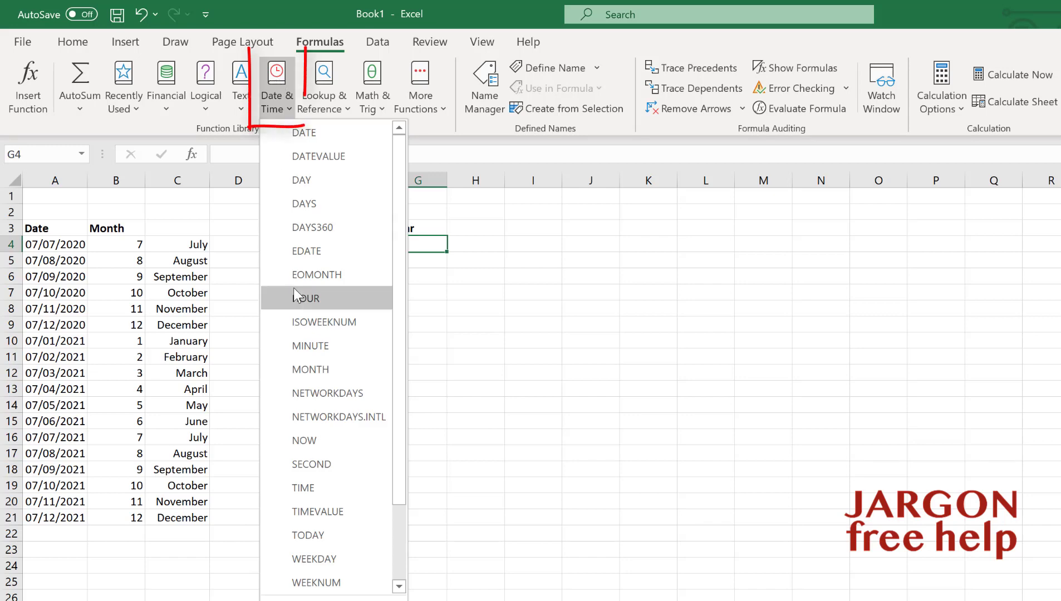
pyautogui.moveTo(304, 463)
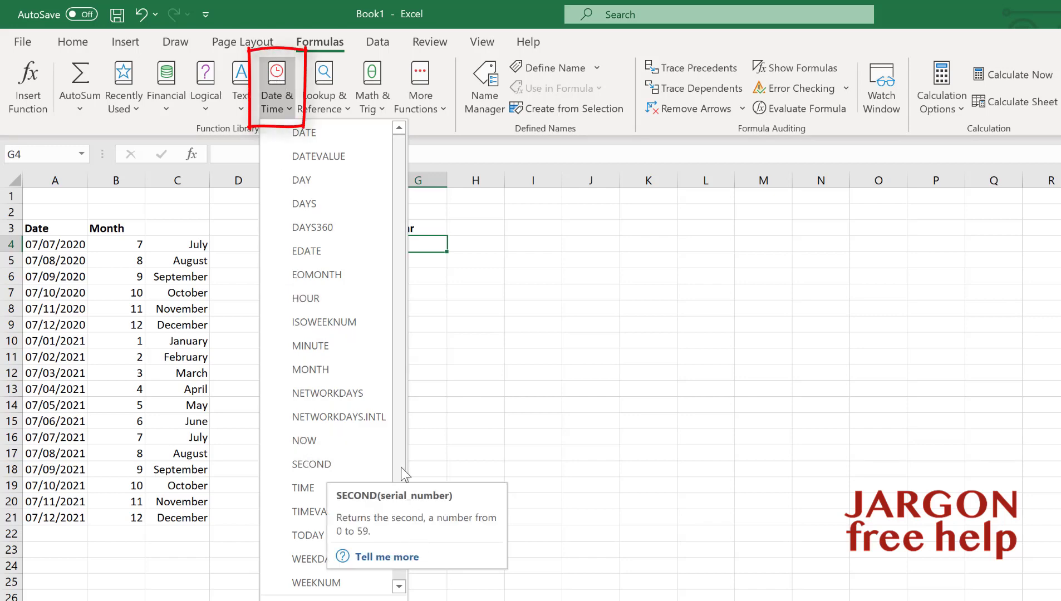
pyautogui.moveTo(401, 467); pyautogui.dragTo(398, 558)
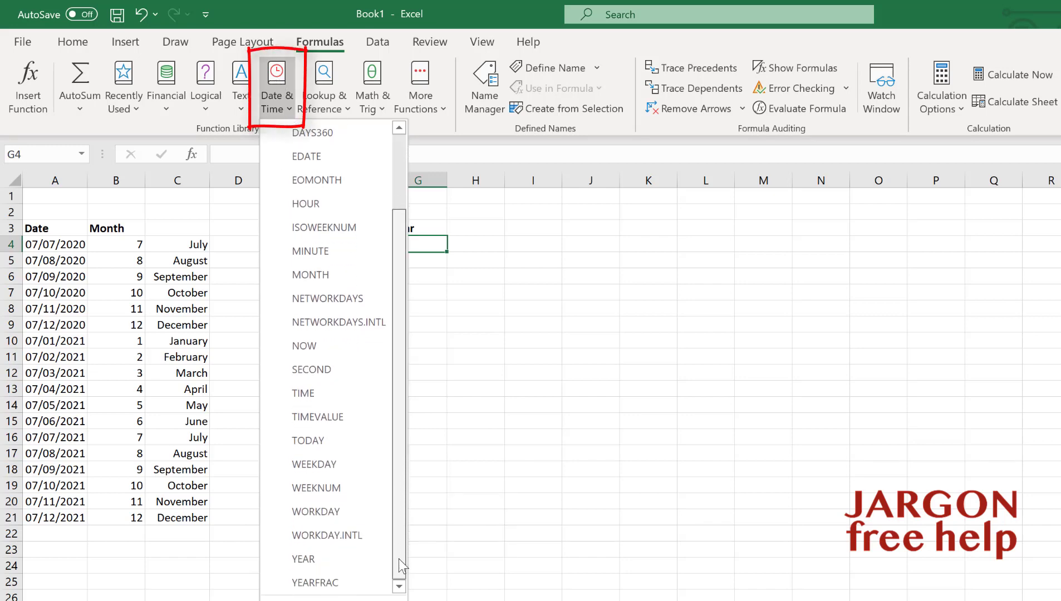
pyautogui.click(342, 561)
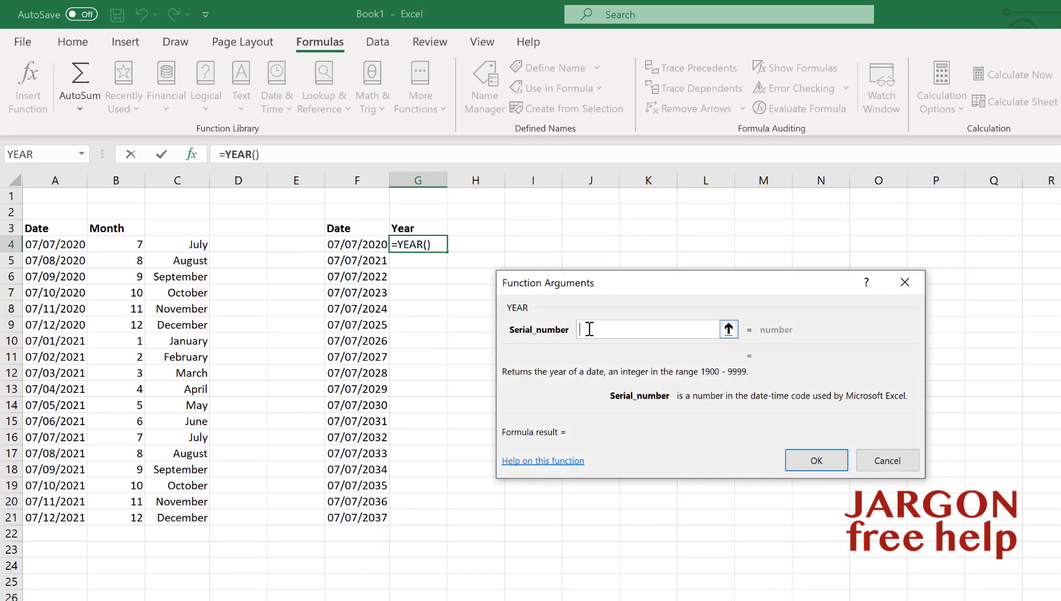
pyautogui.click(360, 244)
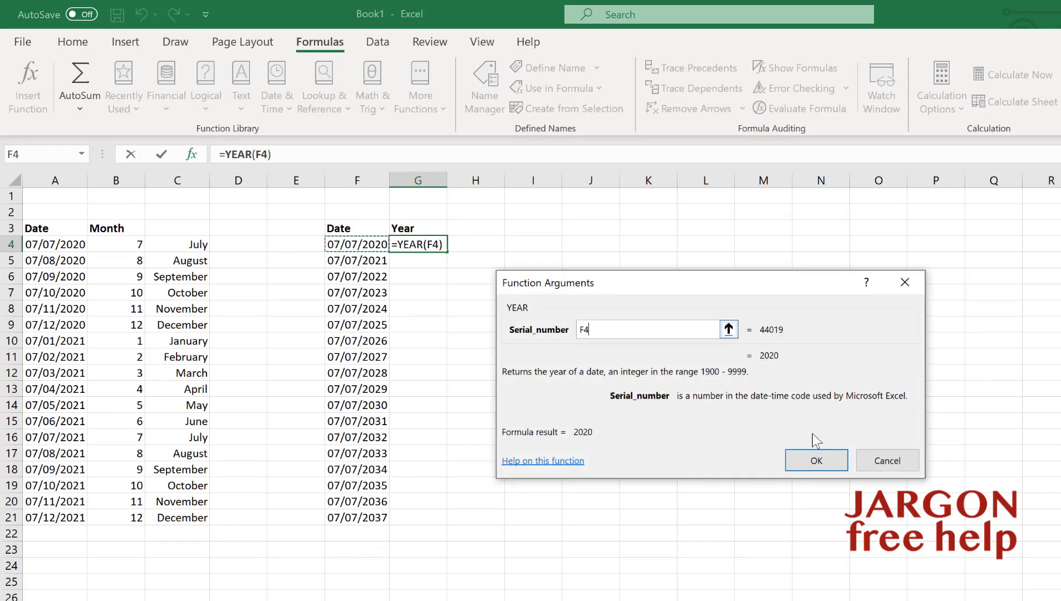
pyautogui.click(827, 456)
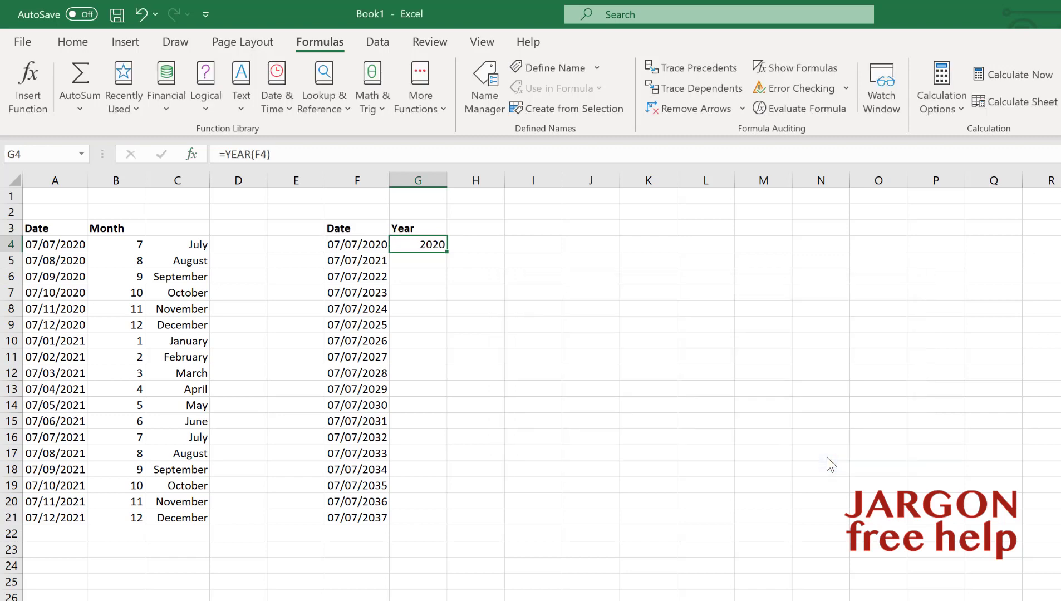
pyautogui.doubleClick(446, 254)
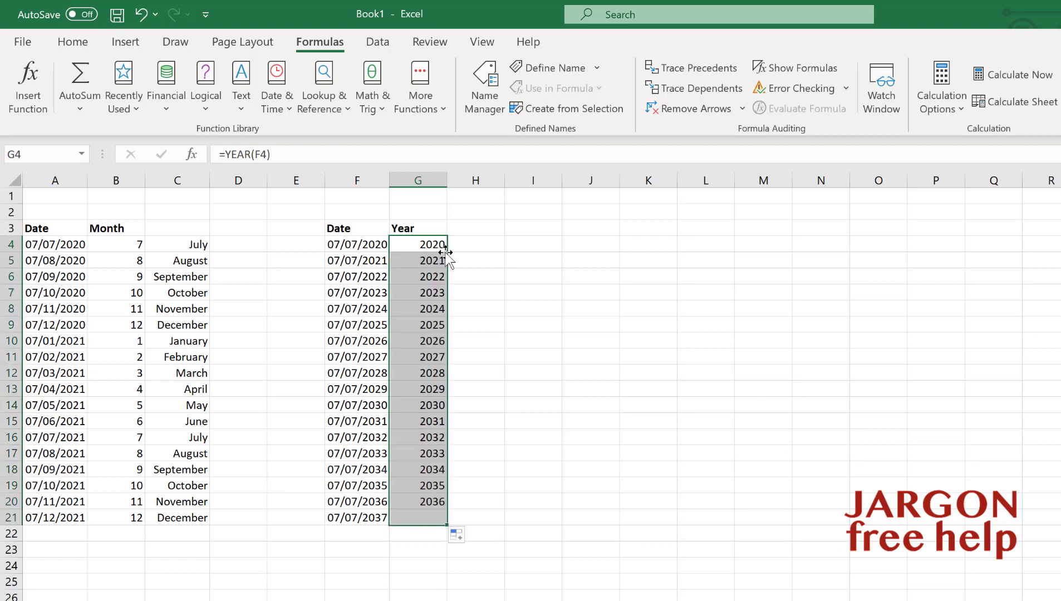
pyautogui.click(417, 321)
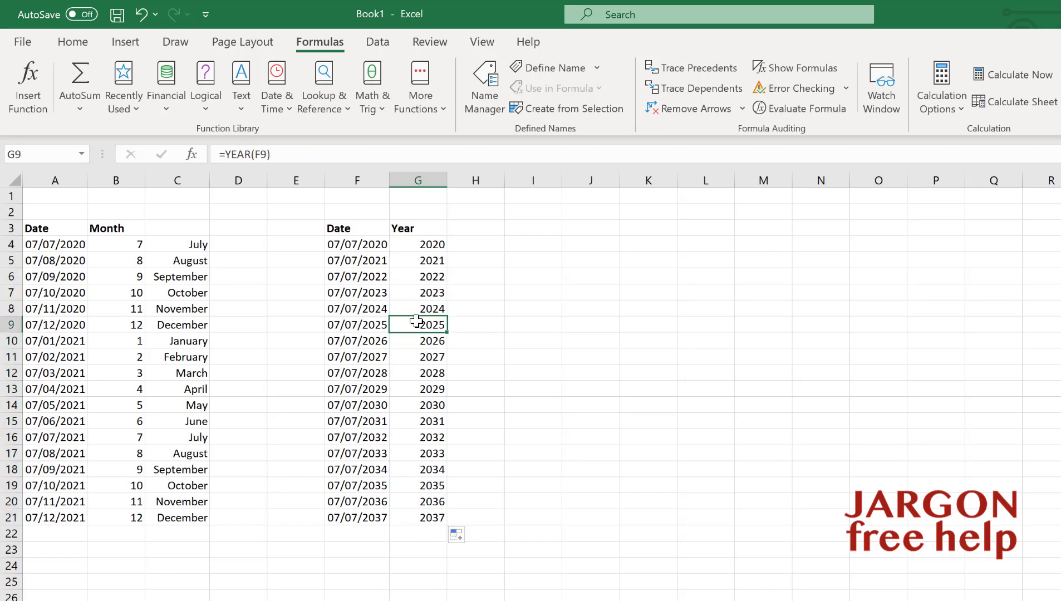